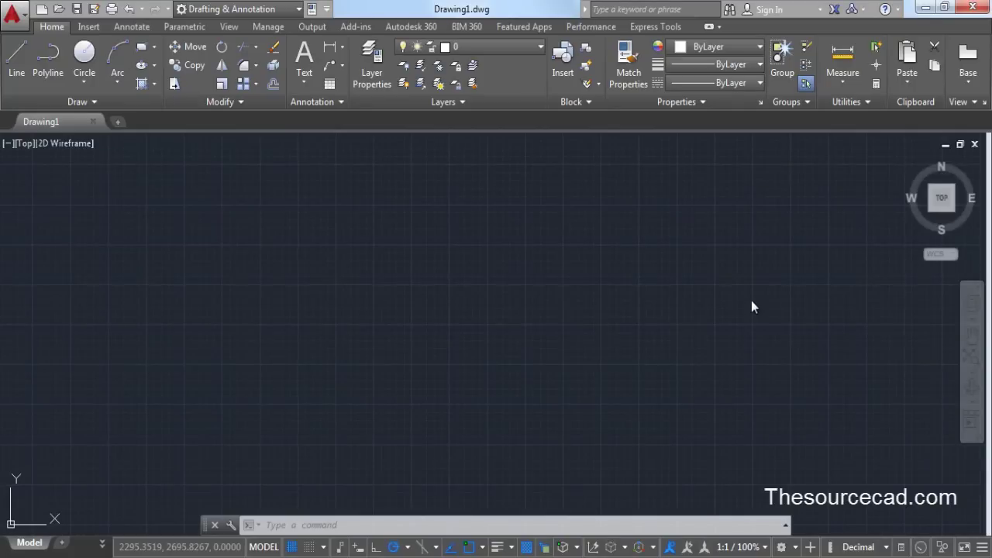
Draw a circle, then a square from near its centre overlapping its lower right
click(98, 53)
click(406, 280)
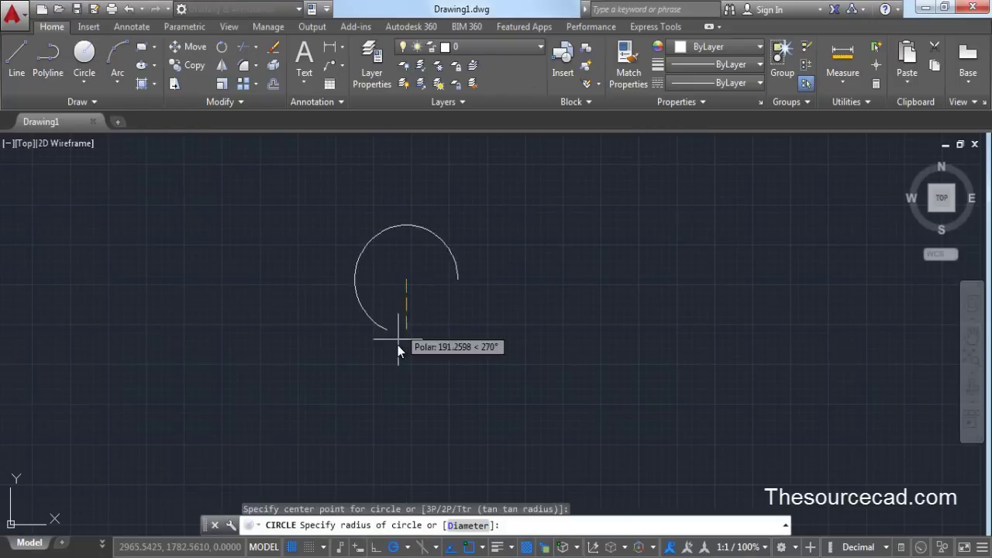
click(398, 344)
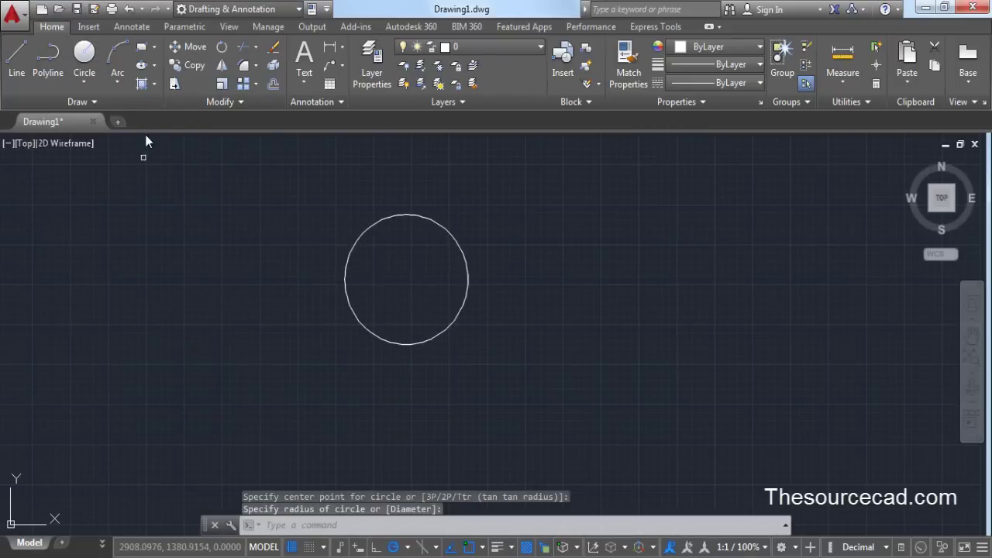
click(400, 276)
click(505, 394)
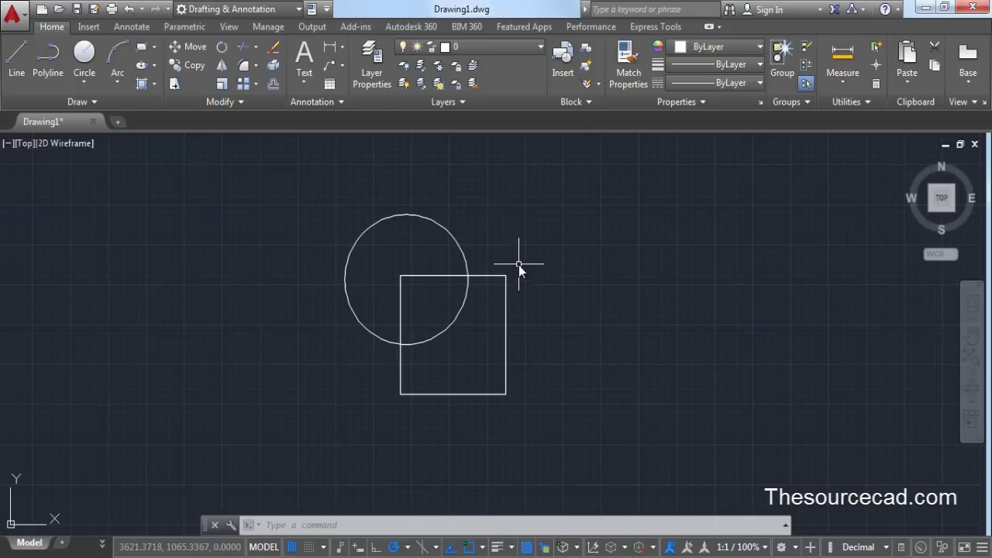
Set and confirm a drawing-open password under Options > Open and Save > Security Options
click(19, 19)
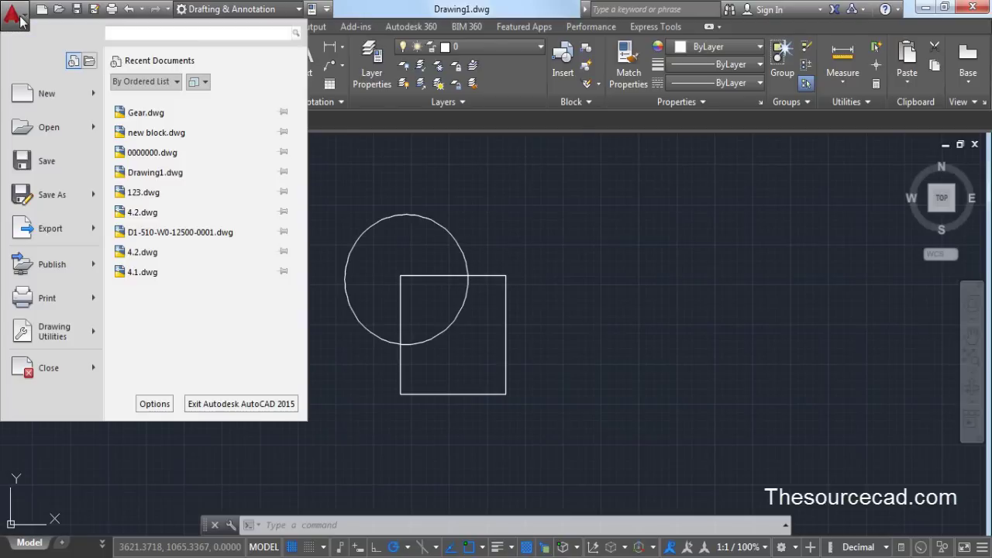
click(155, 404)
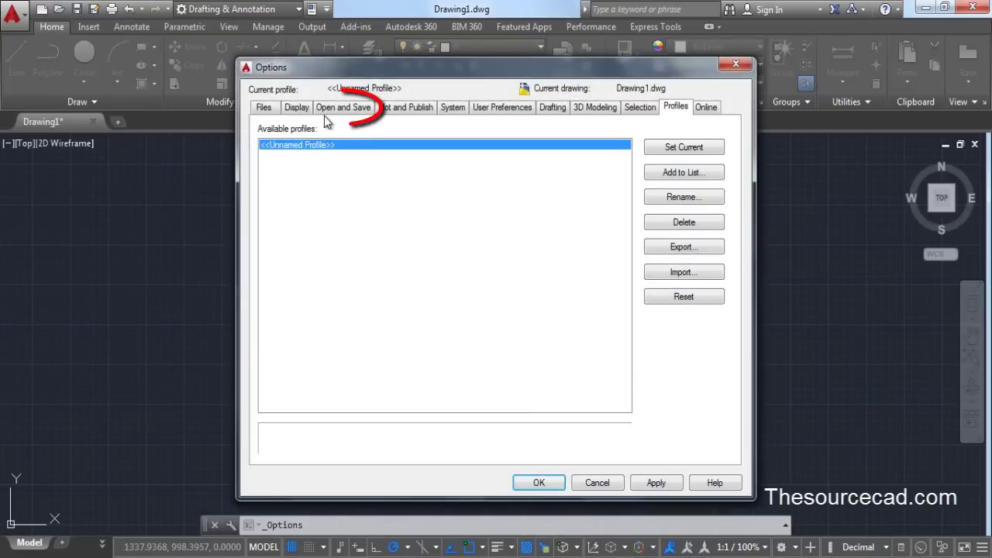
click(342, 110)
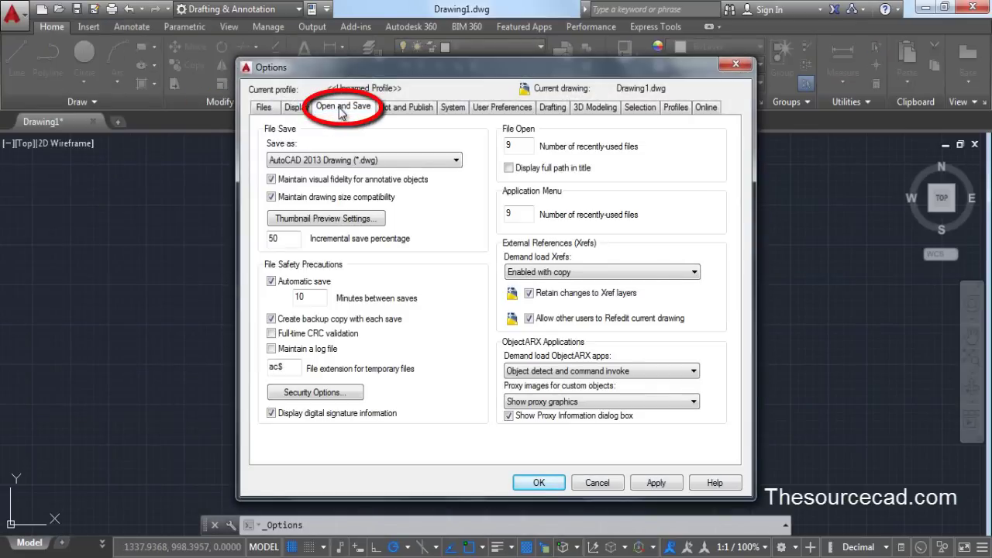
click(334, 394)
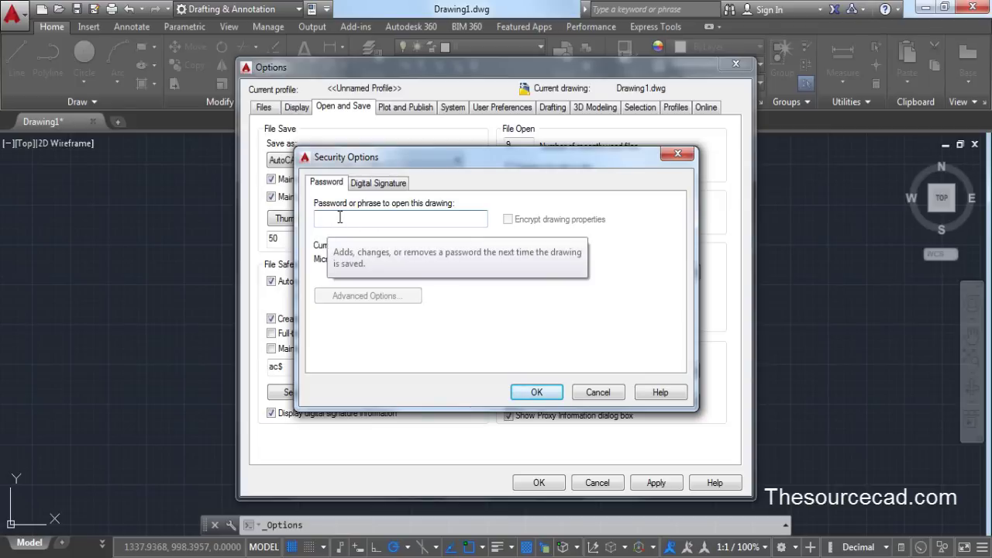
text(1234567)
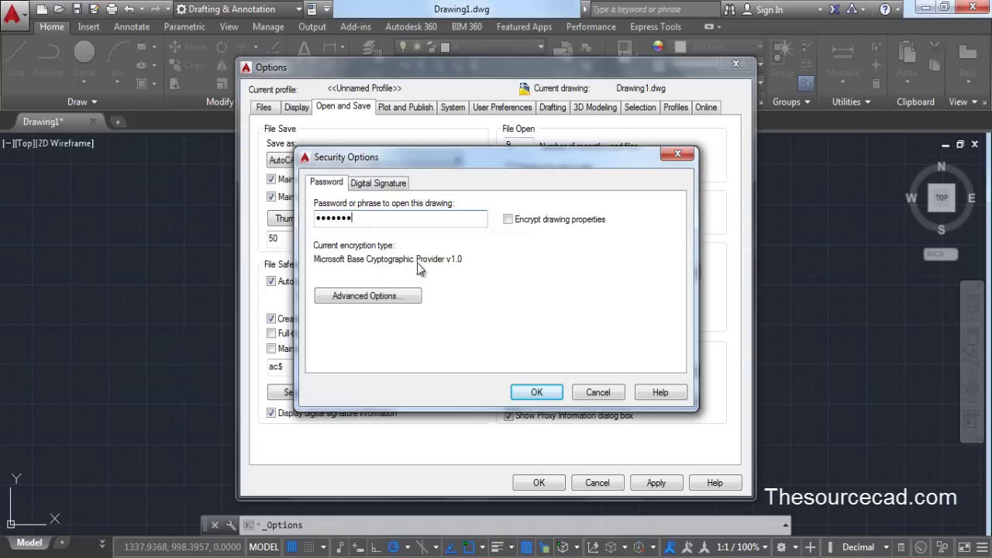
click(537, 393)
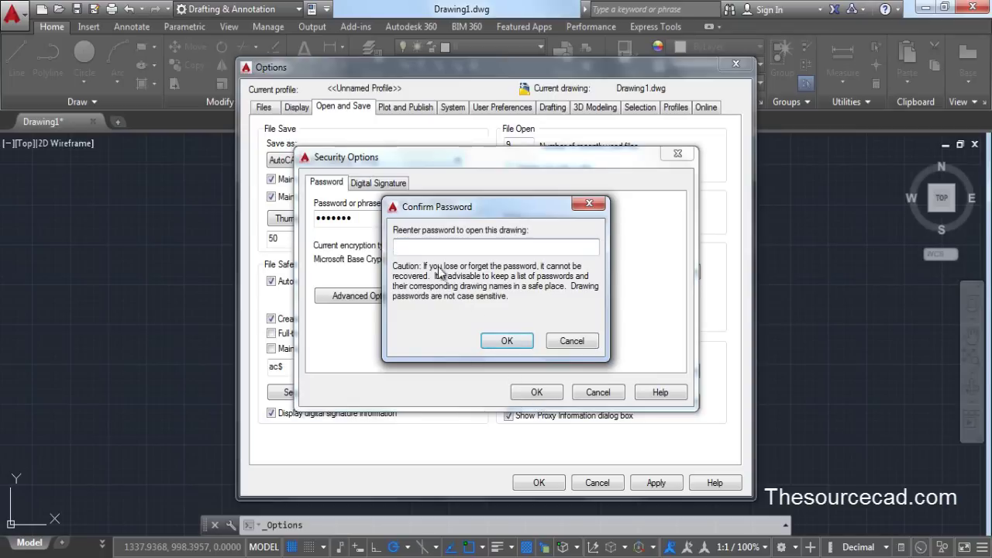
text(*******)
click(502, 341)
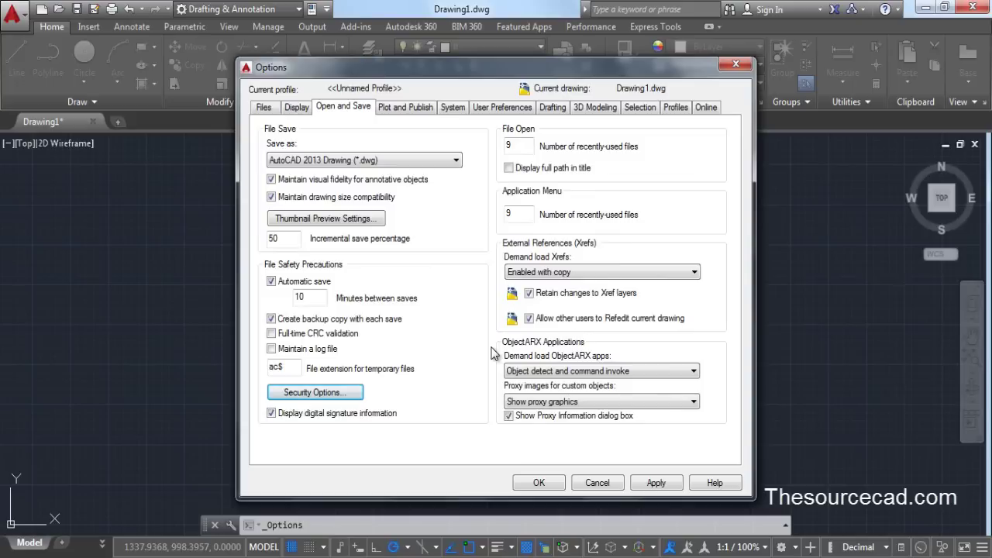
click(537, 481)
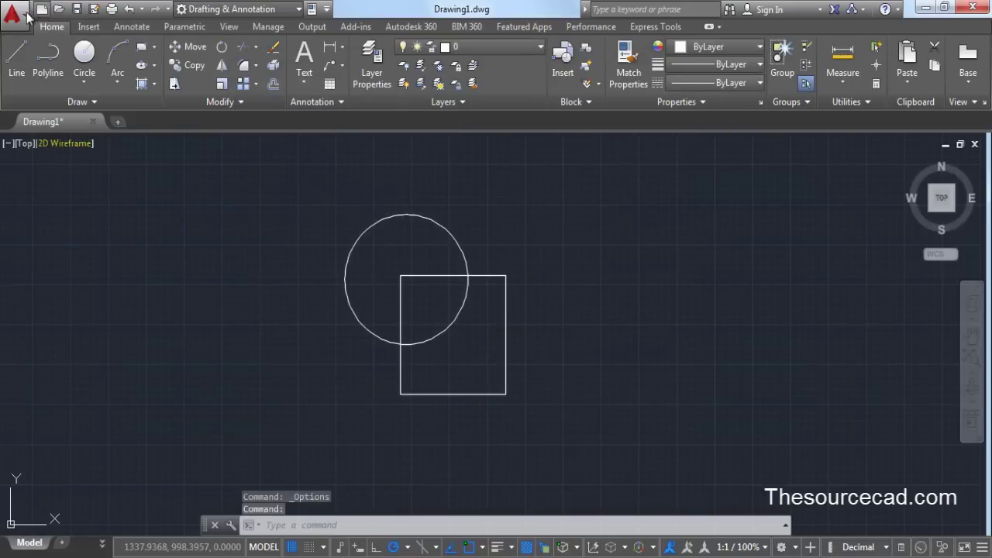
Save the drawing as Drawing1.dwg on the Desktop, close AutoCAD, and reposition its desktop icon
click(77, 8)
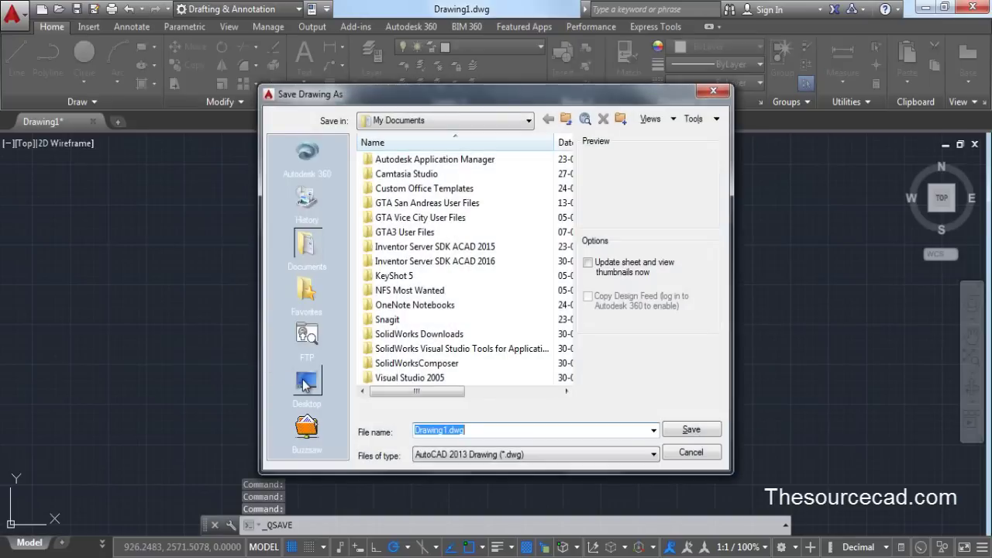
click(307, 380)
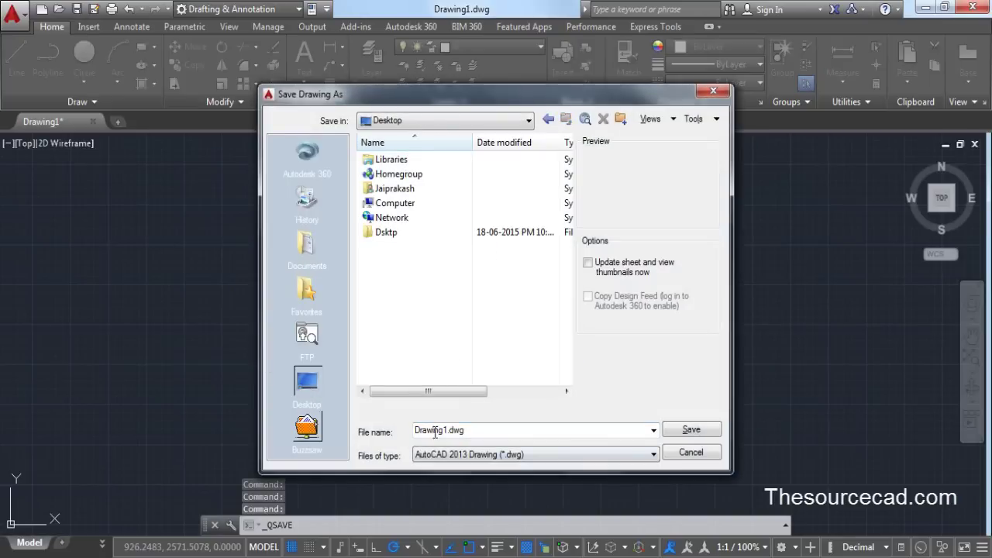
click(679, 434)
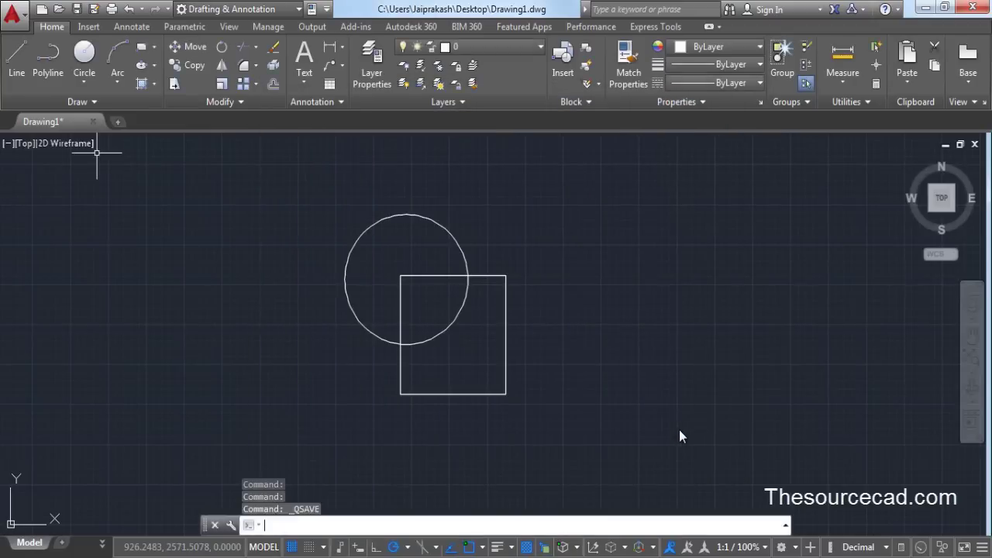
click(971, 6)
drag(2, 288, 43, 116)
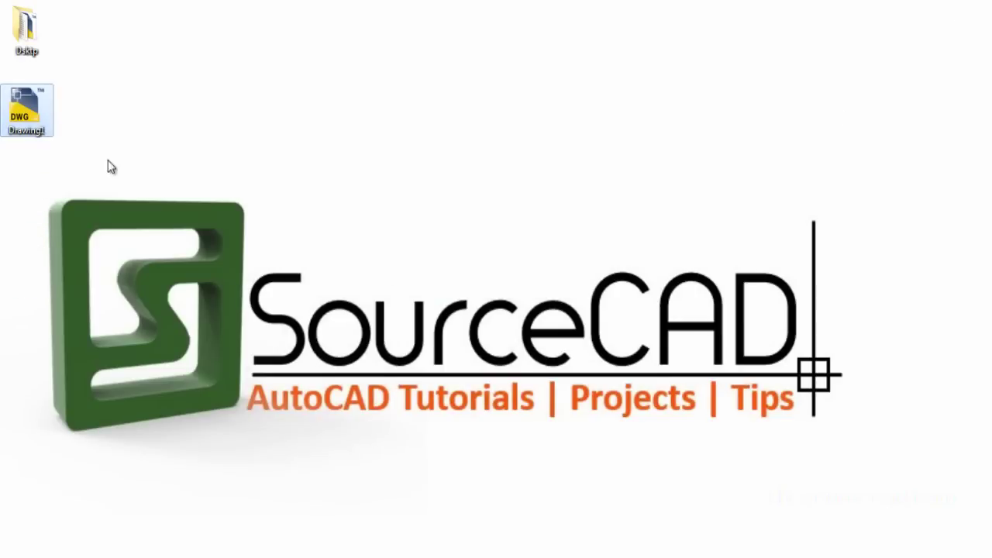
Open Drawing1.dwg from the desktop and enter its password to unlock it
double_click(45, 111)
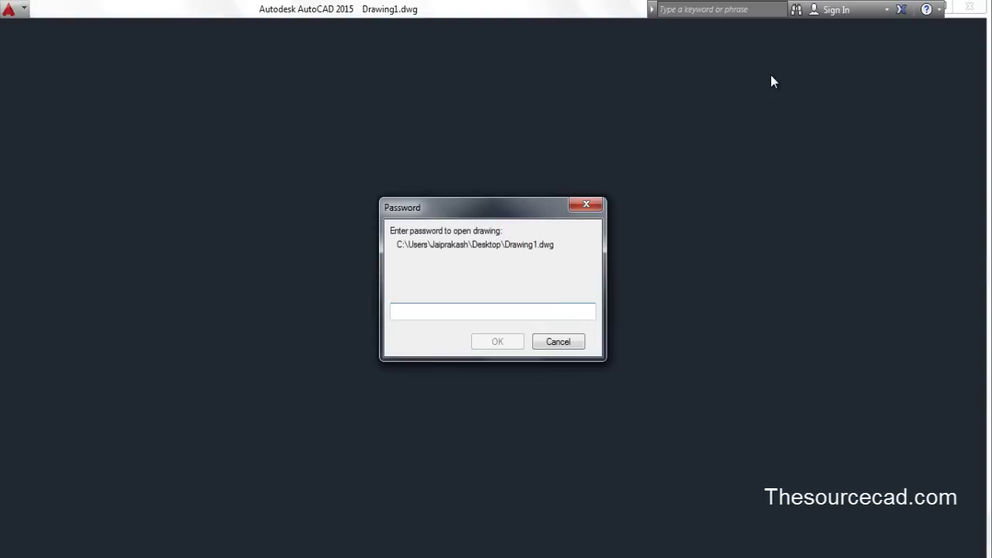
text(1234567)
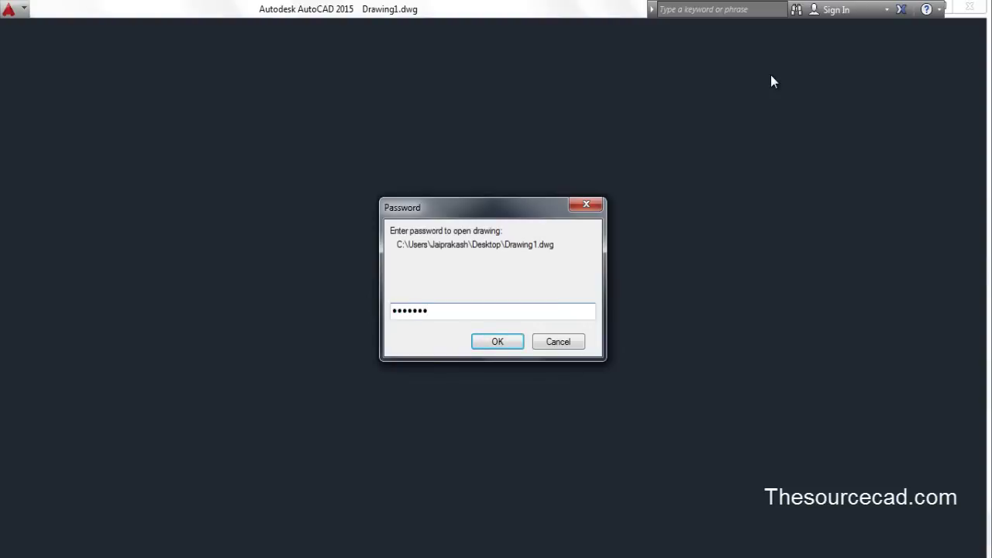
key(Return)
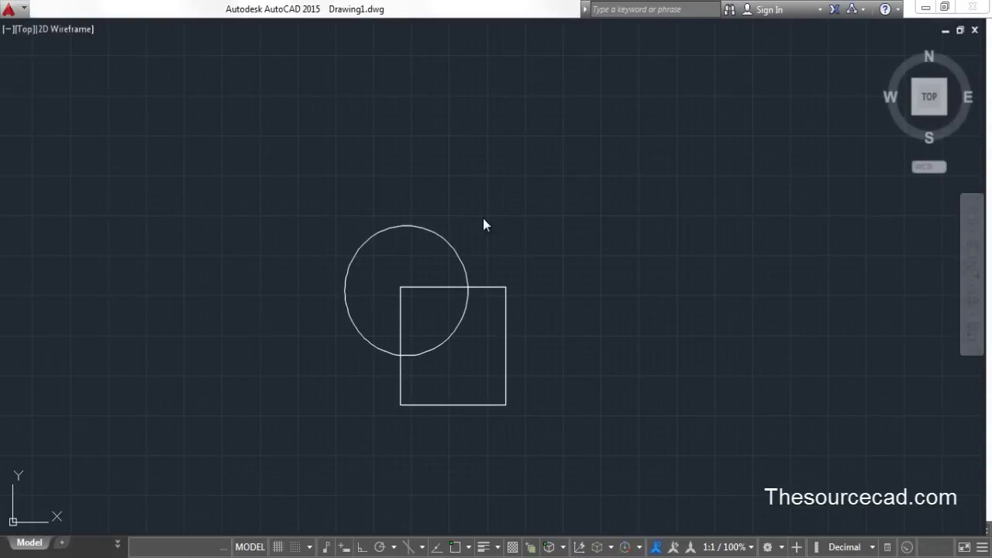
Close AutoCAD with Drawing1 open and return to the start page listing recent documents
click(502, 226)
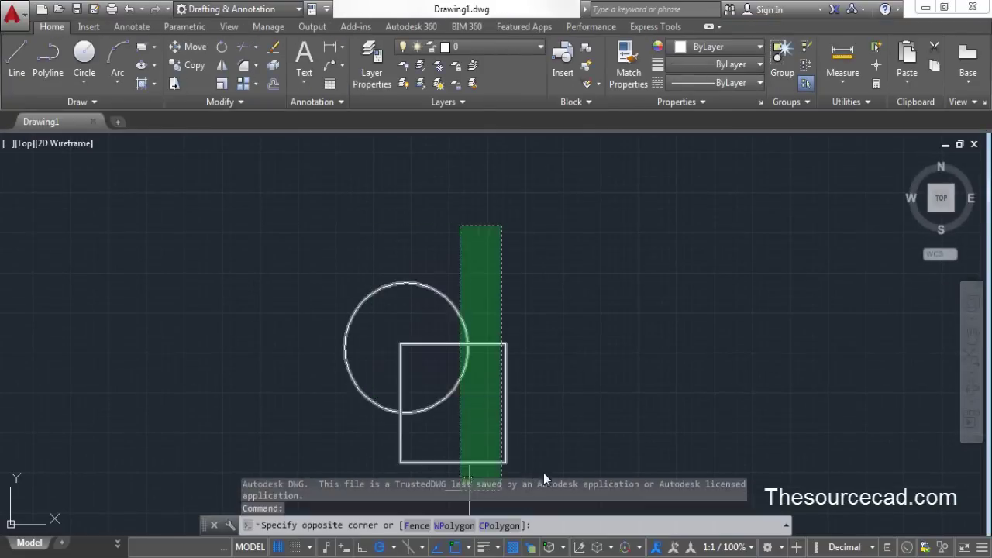
click(529, 240)
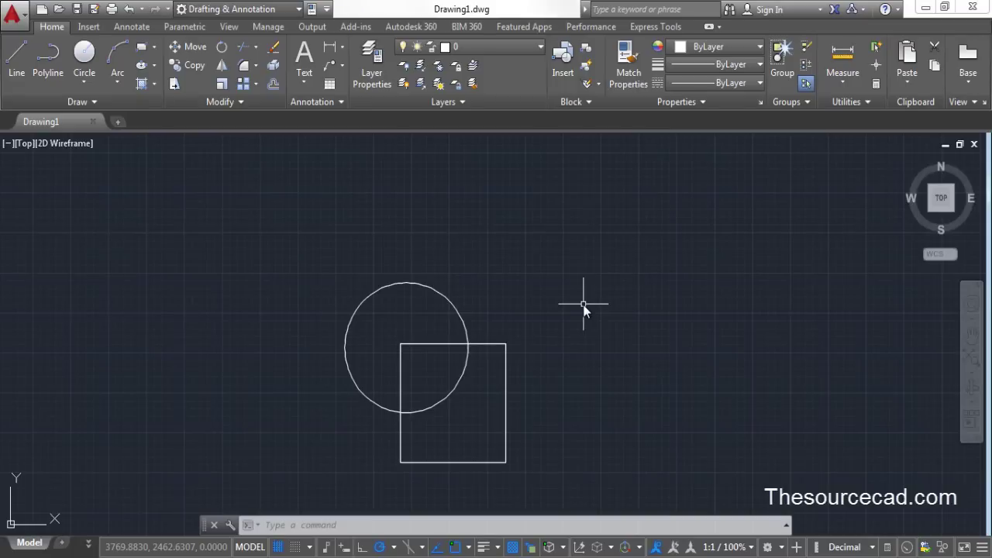
click(976, 8)
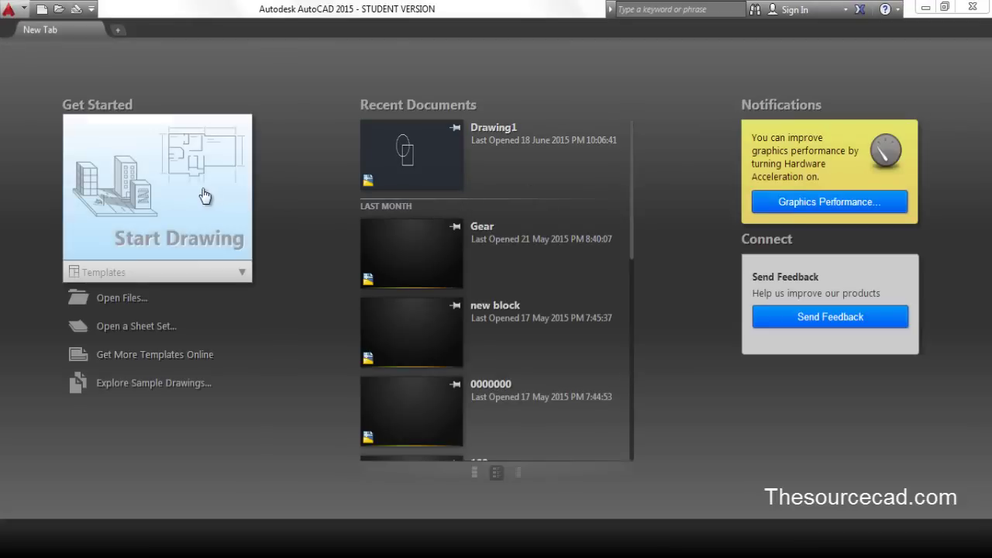
Start a blank drawing with a larger outer circle and a smaller inner circle sharing one centre
click(201, 194)
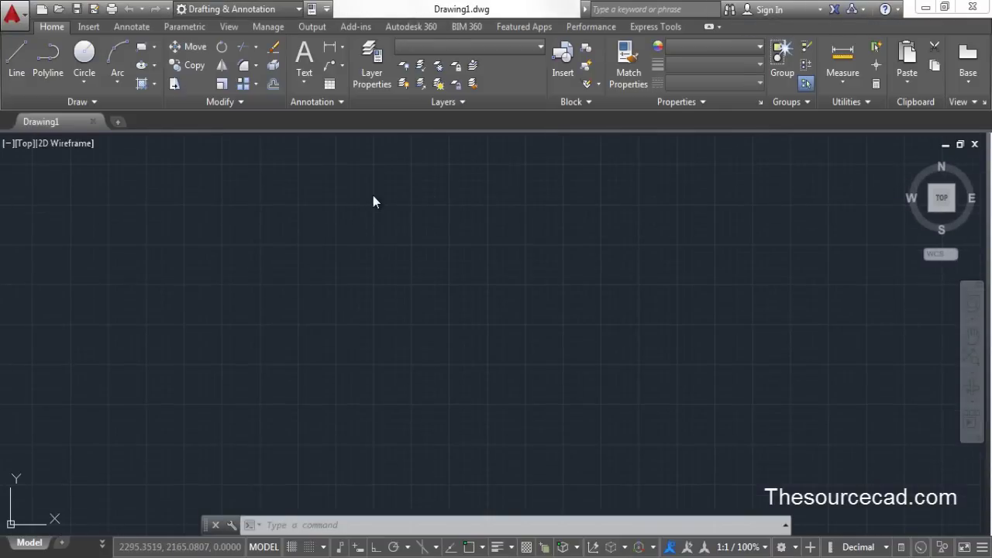
click(95, 62)
click(403, 285)
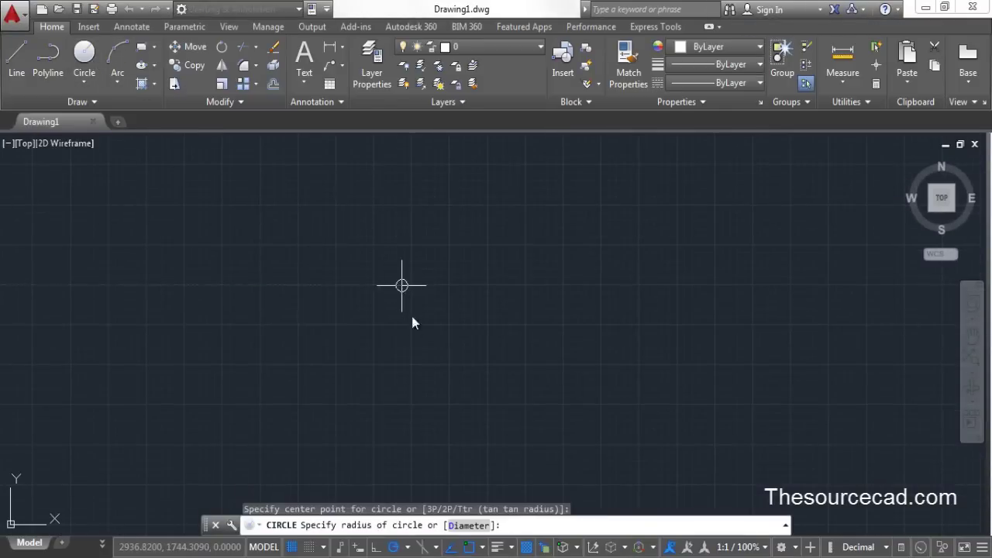
click(414, 371)
click(91, 59)
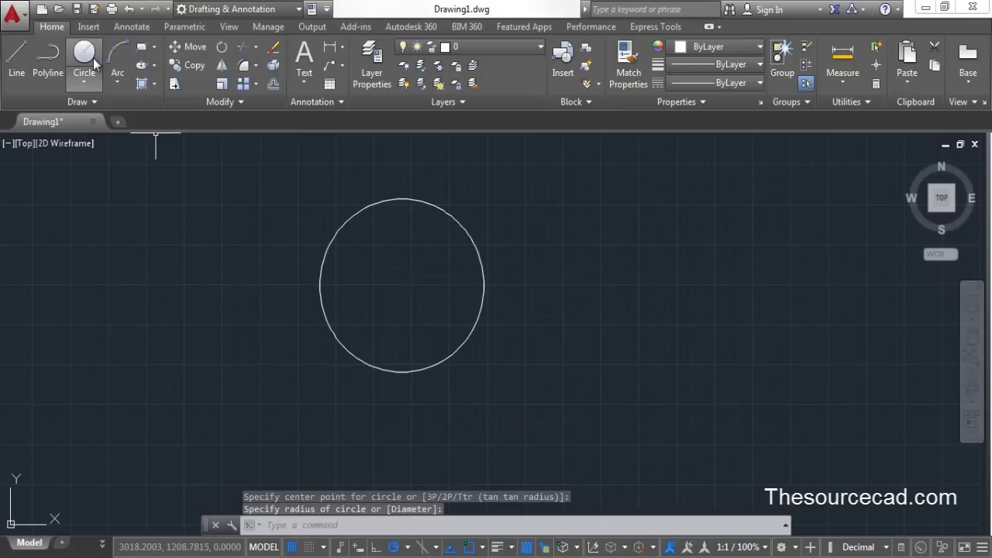
click(401, 285)
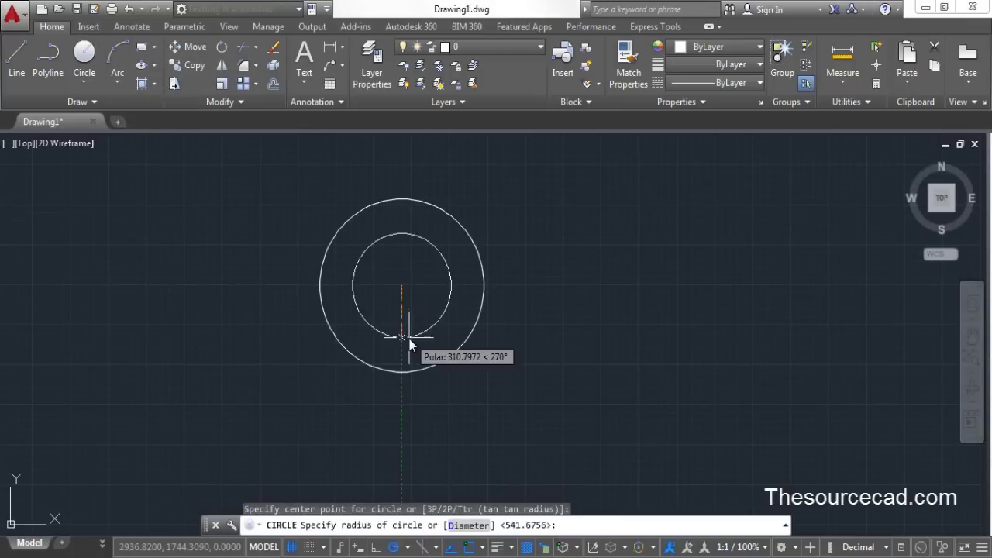
click(410, 337)
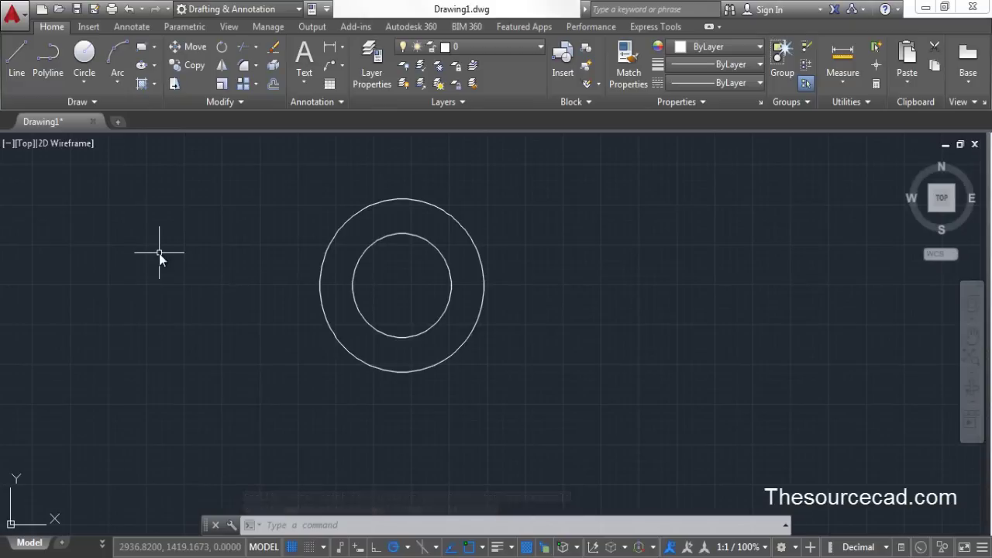
Save As to the Desktop, changing the file name from Drawing1 to Drawing2.dwg
click(94, 10)
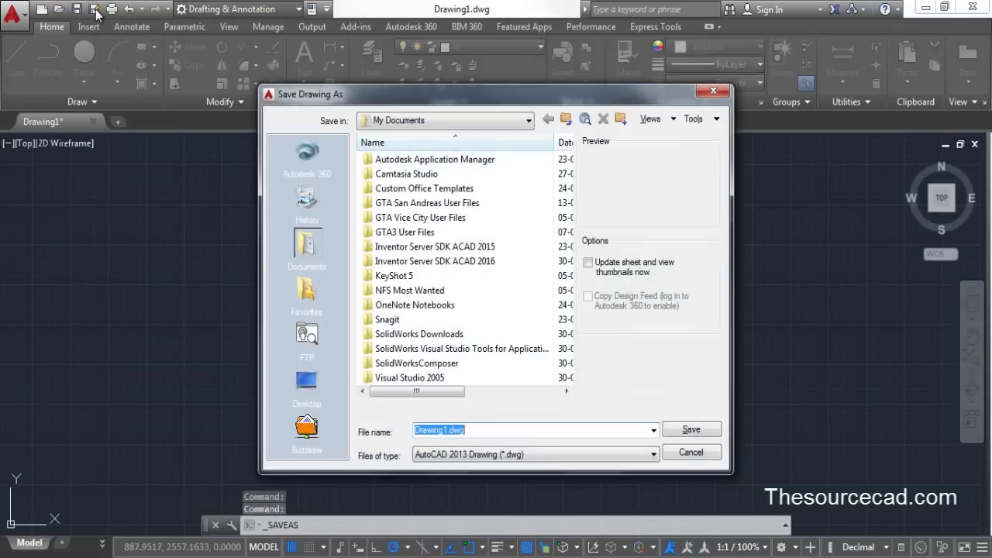
click(307, 381)
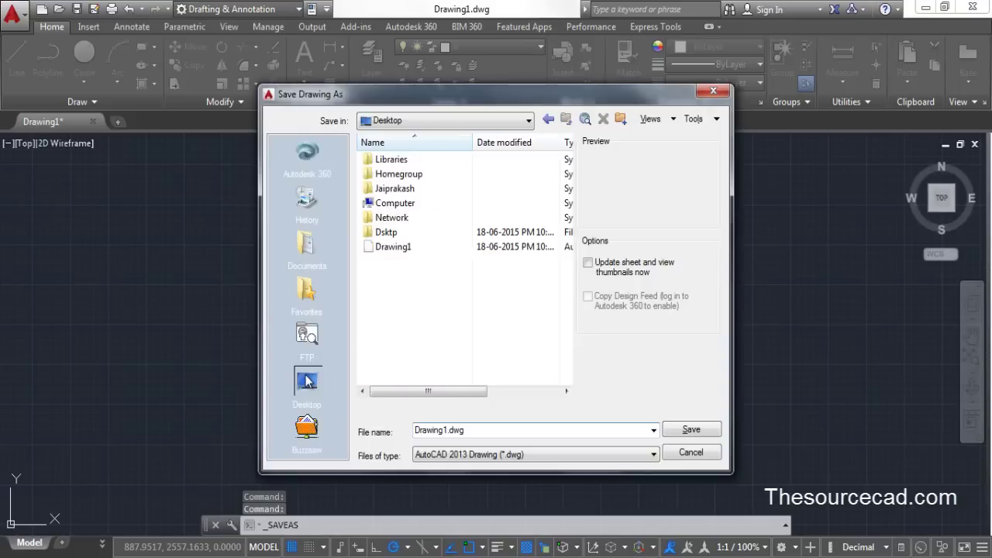
click(449, 432)
click(448, 434)
key(BackSpace)
text(2)
key(End)
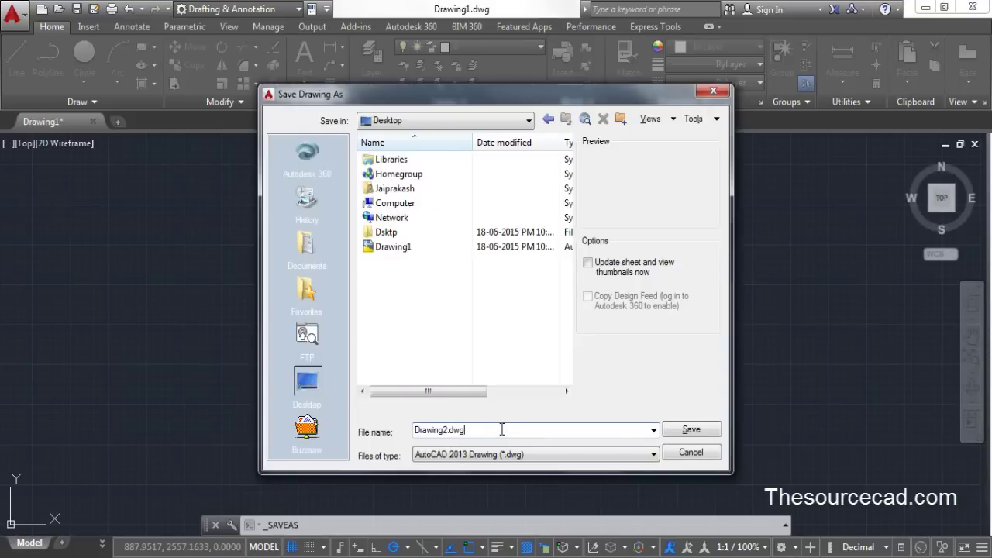
Enter and confirm an open password via the save dialog's Tools > Security Options
click(716, 119)
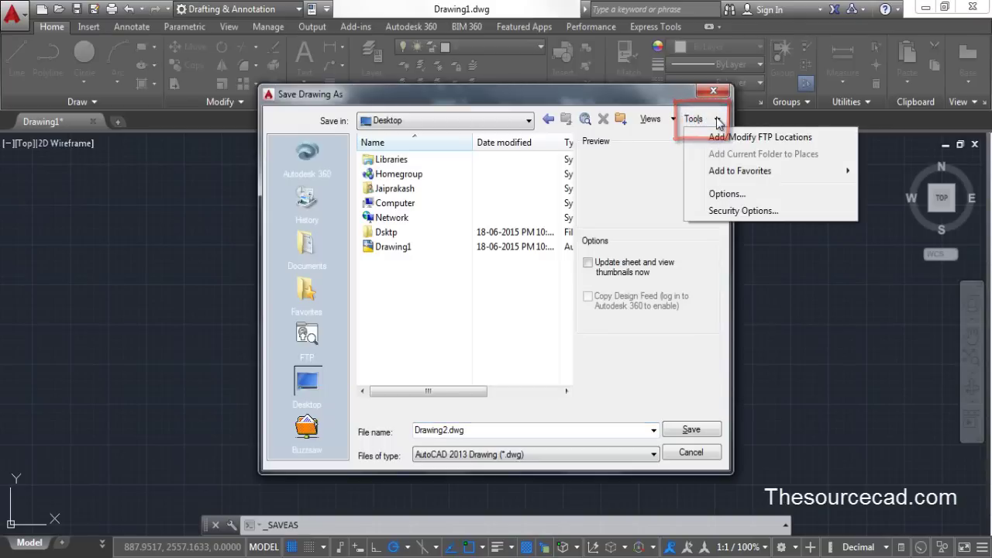
click(778, 211)
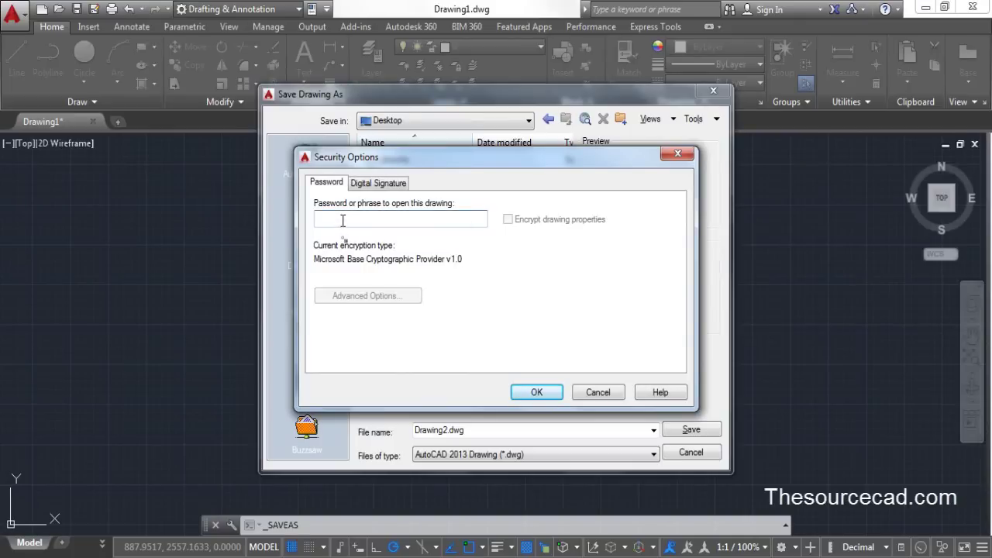
text(••)
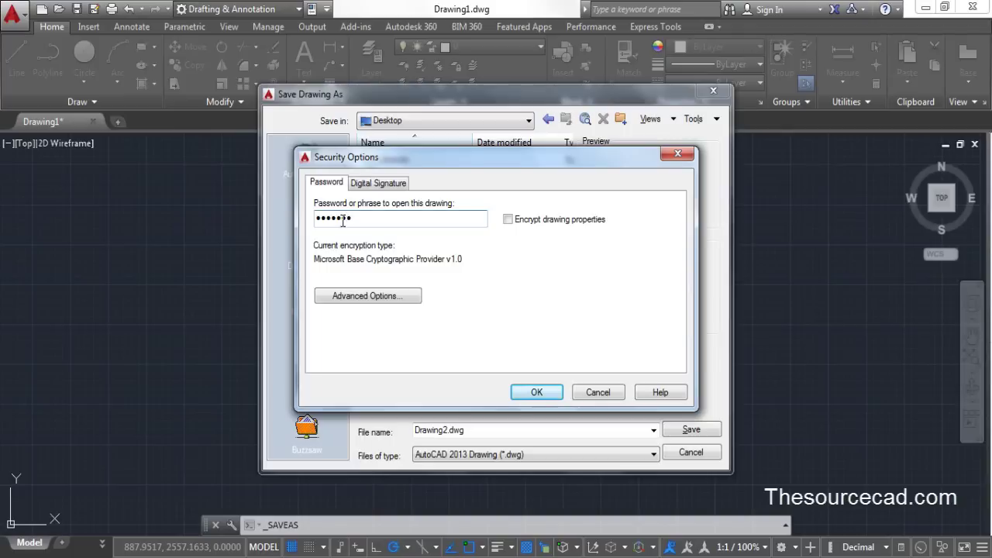
click(533, 392)
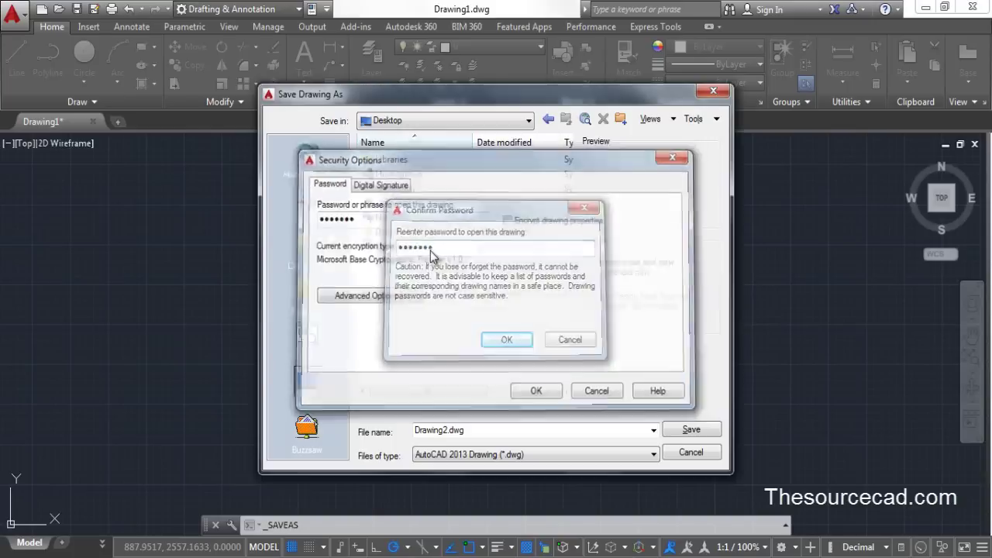
key(Return)
click(690, 430)
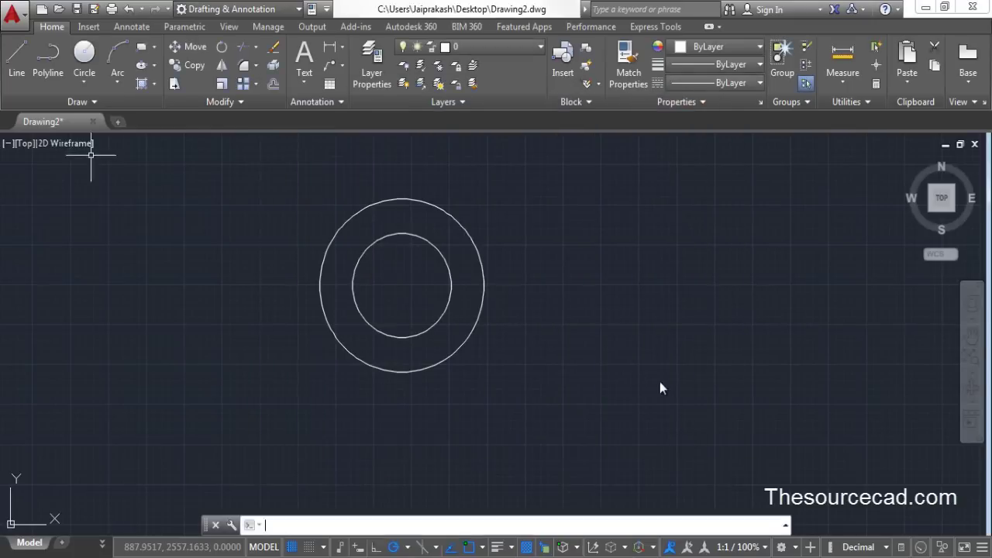
click(922, 7)
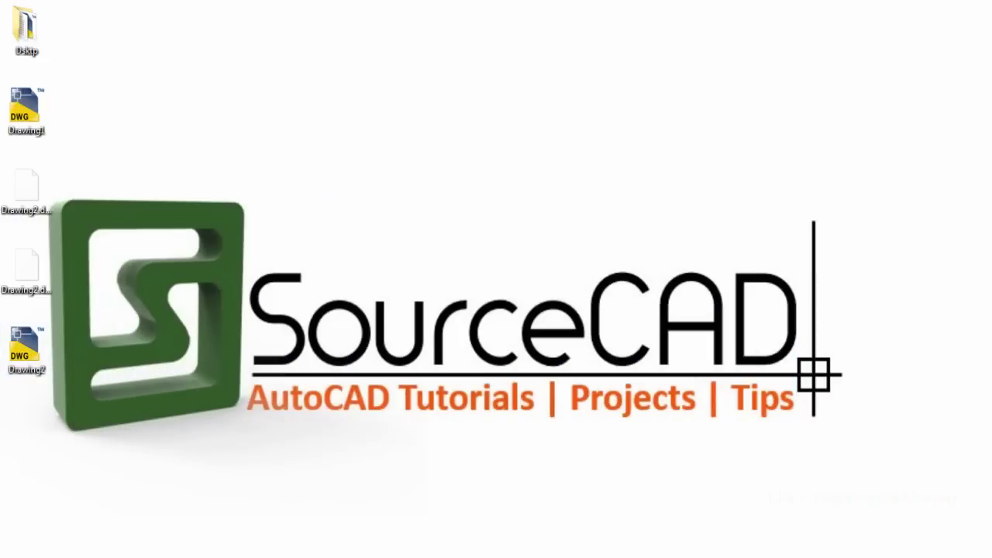
key(alt+Tab)
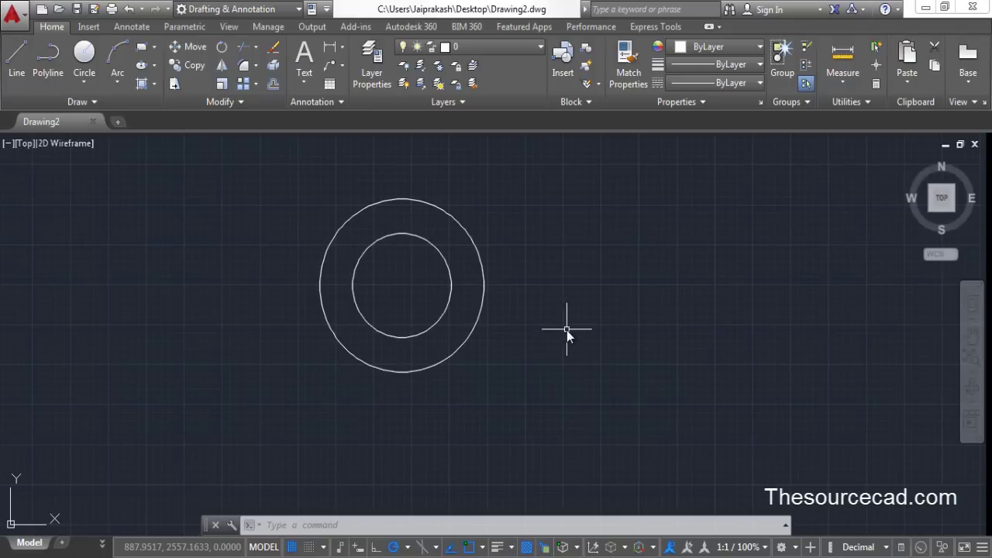
text(se)
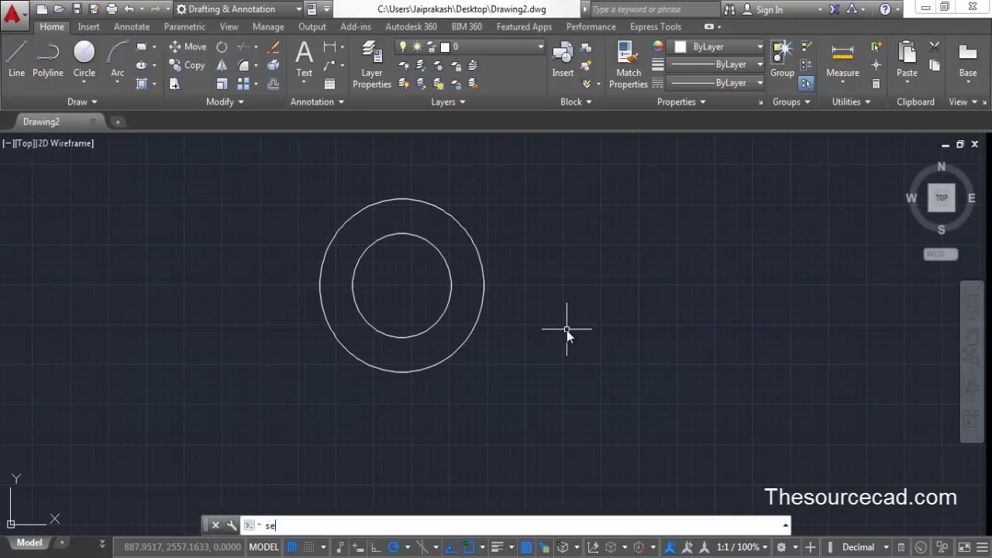
text(curityoption)
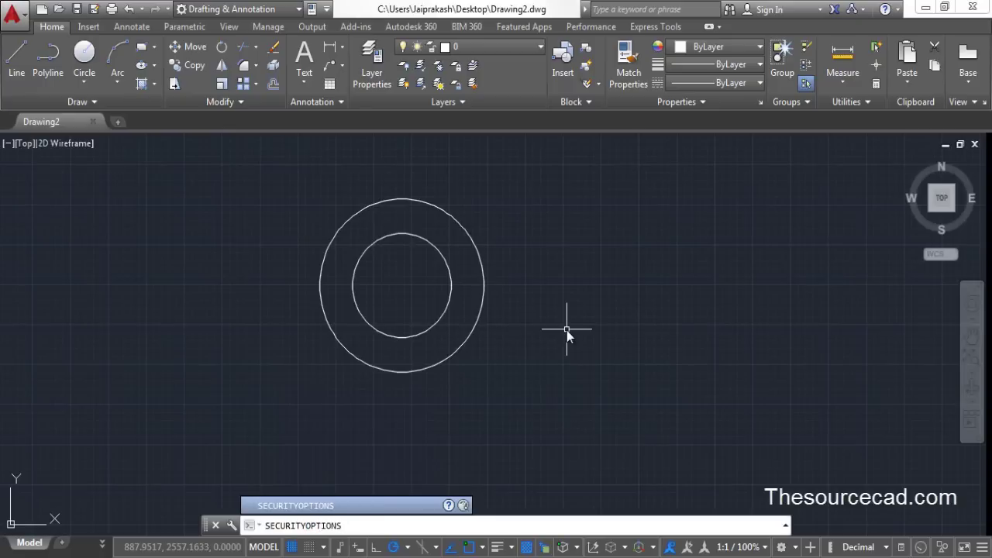
text(s)
key(Return)
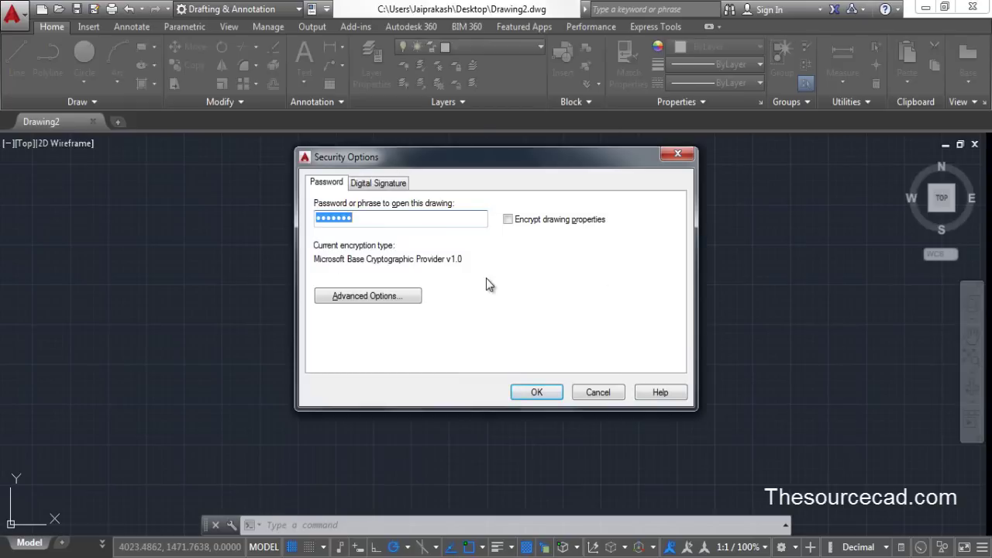
Dismiss the security options, then quit AutoCAD, saving changes to Drawing2.dwg
click(681, 159)
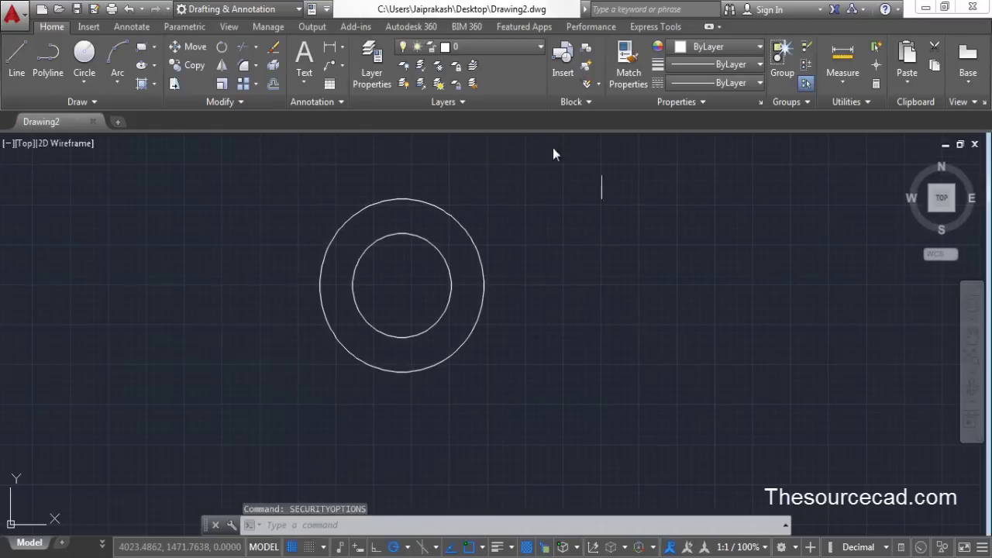
mouse_move(516, 230)
middle_down()
mouse_move(542, 300)
mouse_move(581, 290)
middle_up()
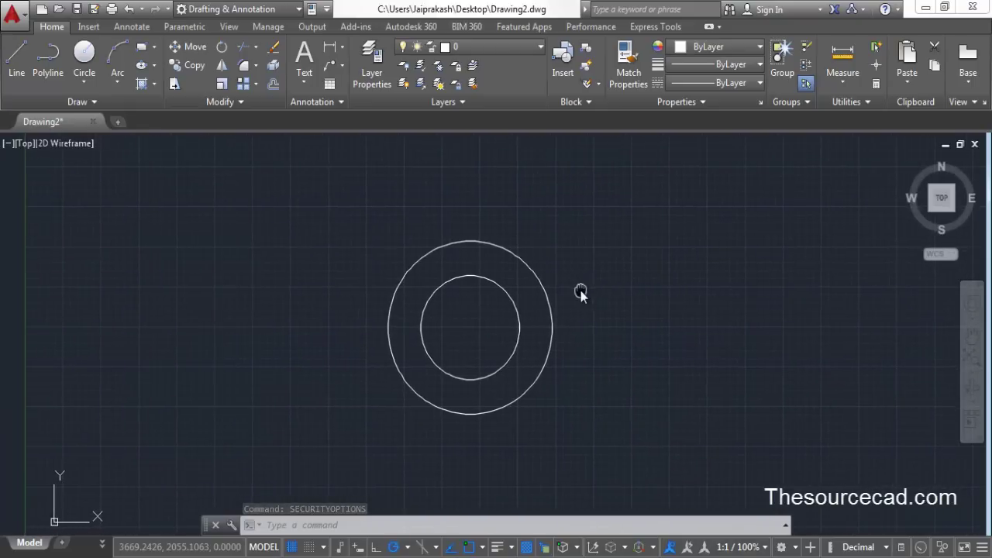
click(972, 6)
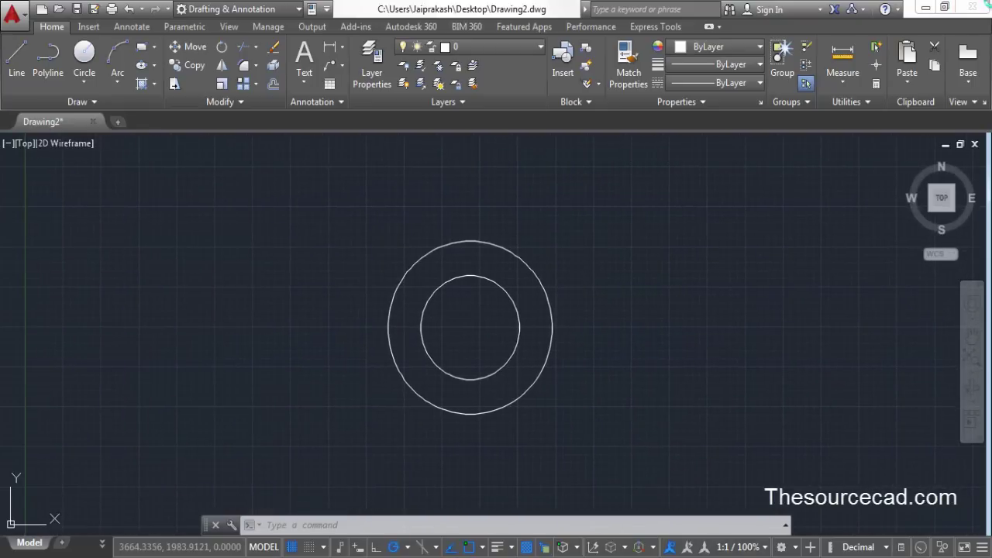
click(461, 320)
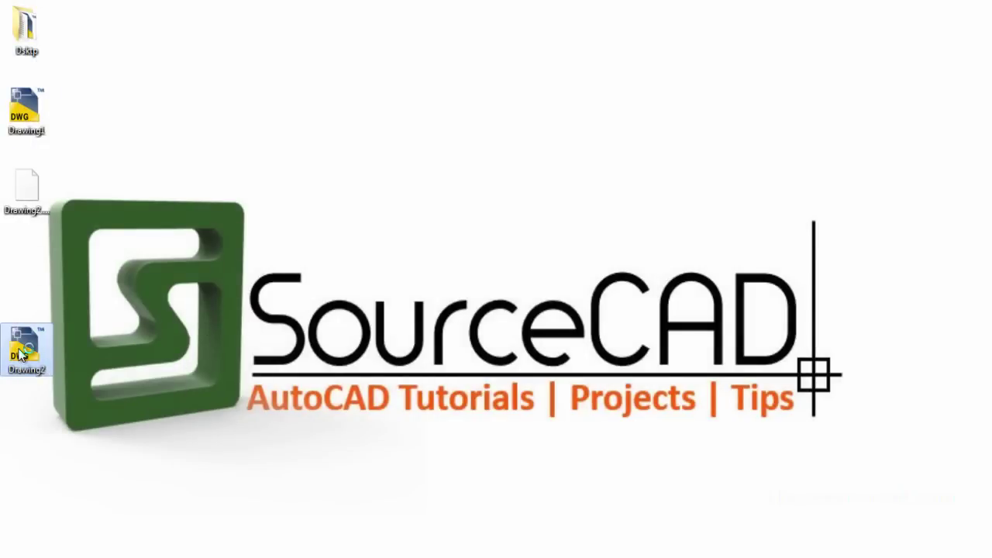
Open Drawing2 from the desktop and enter its password to reveal both circles
double_click(21, 354)
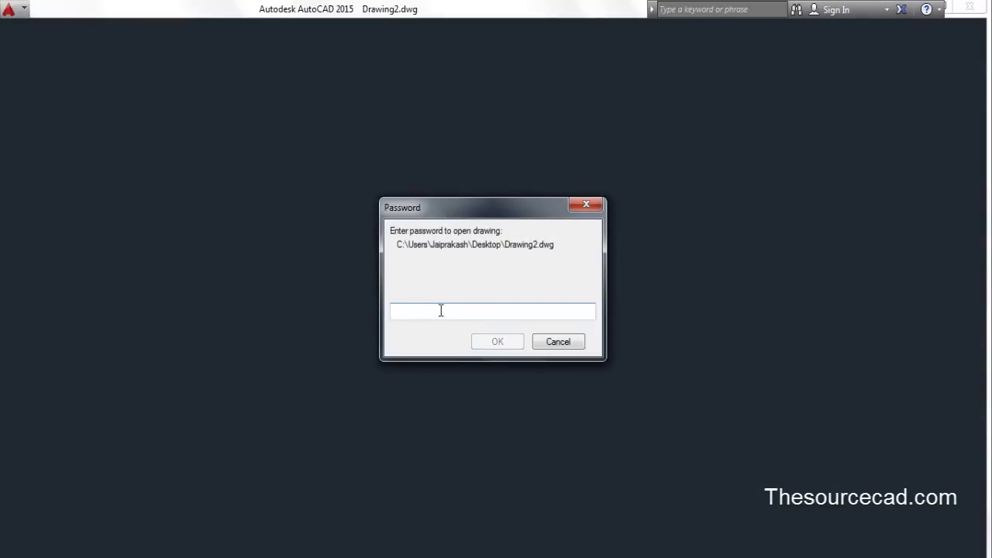
text(123)
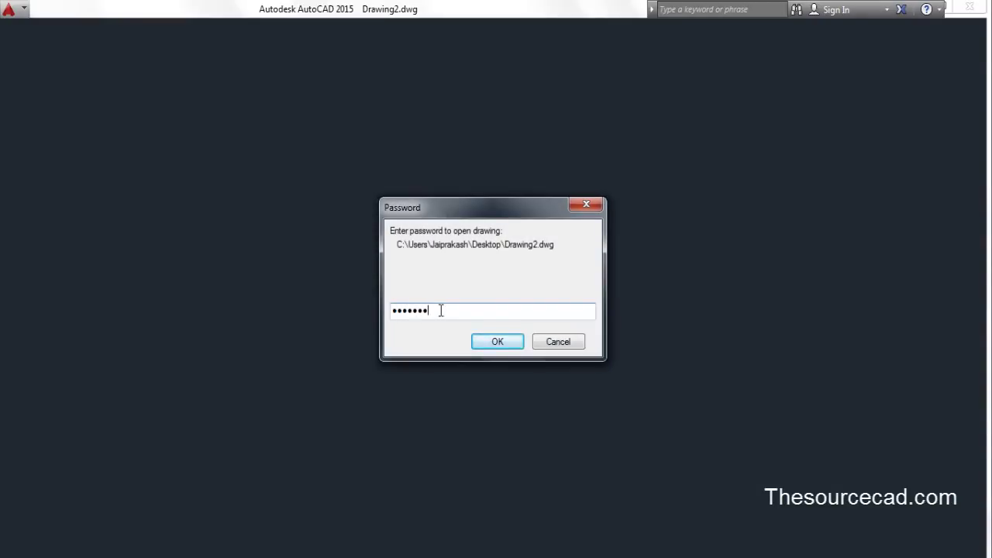
key(Return)
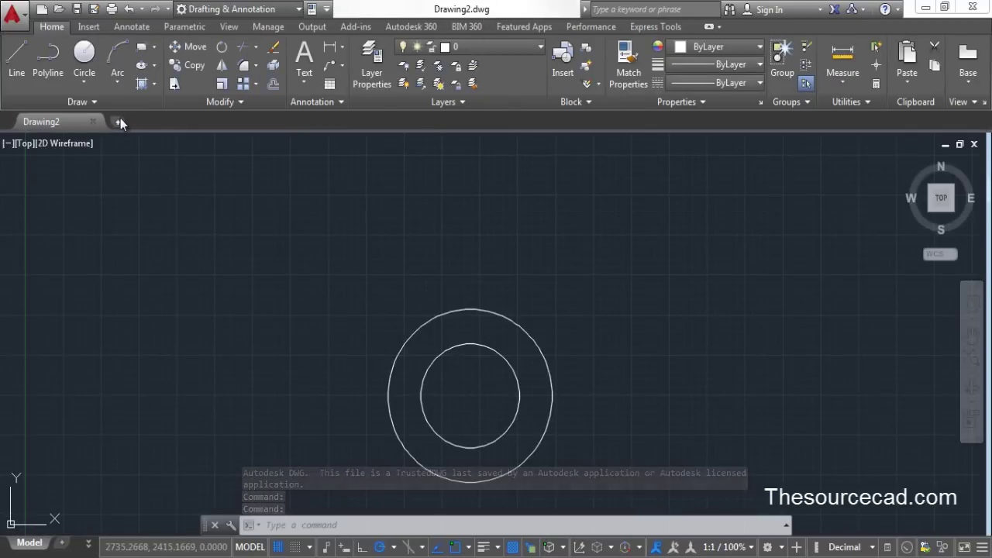
Start a new blank Drawing1 and close the Drawing2 tab
click(118, 122)
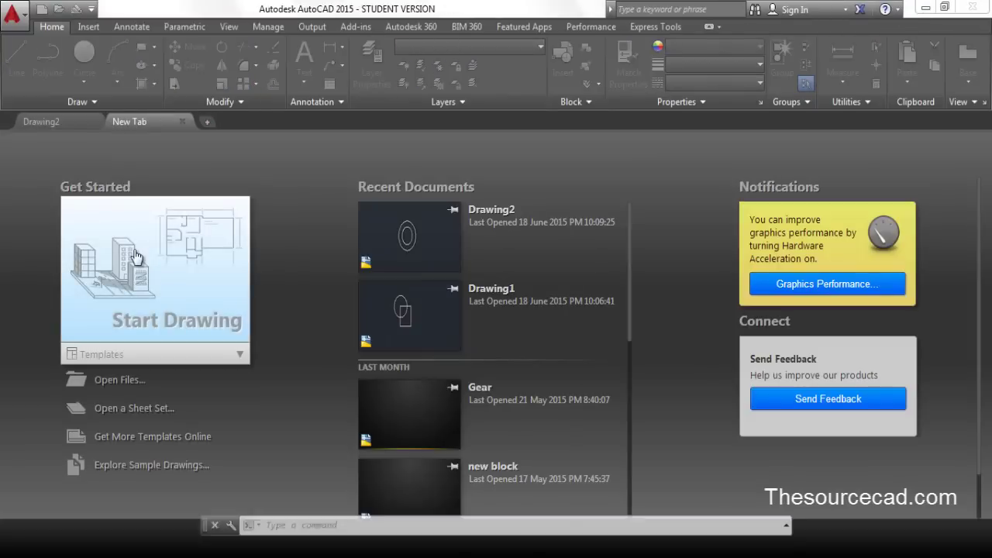
click(135, 257)
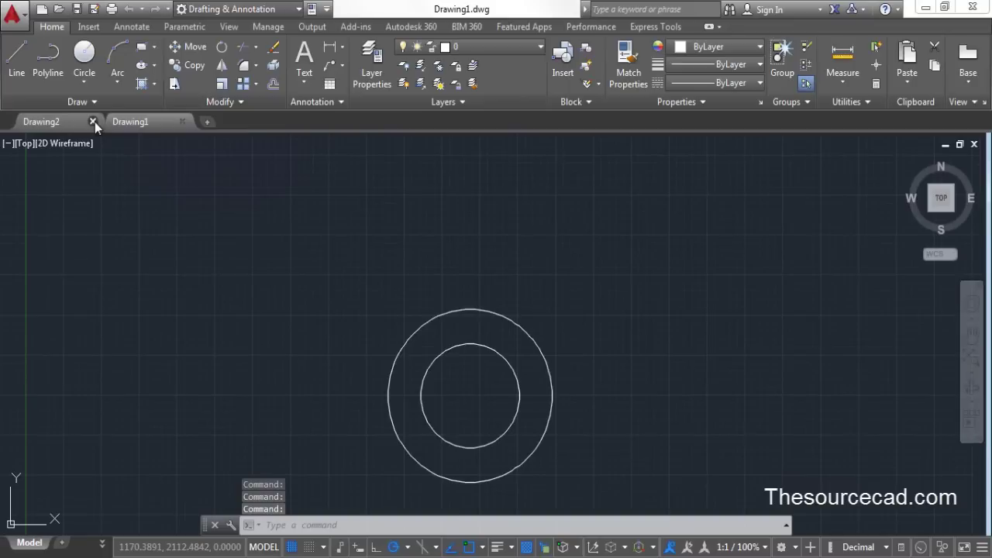
click(94, 121)
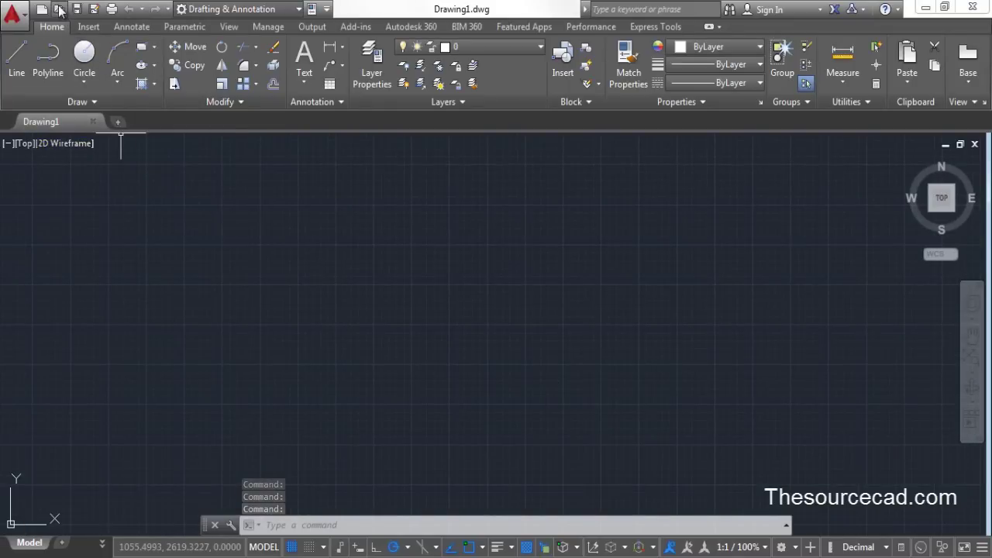
Minimize the AutoCAD window to the desktop, briefly restoring it once before minimizing again
click(924, 9)
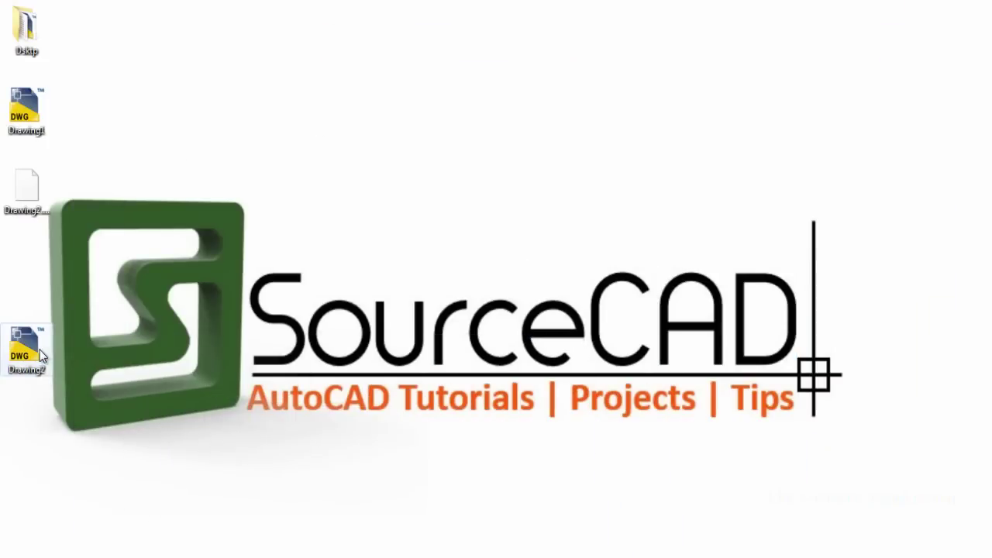
click(253, 552)
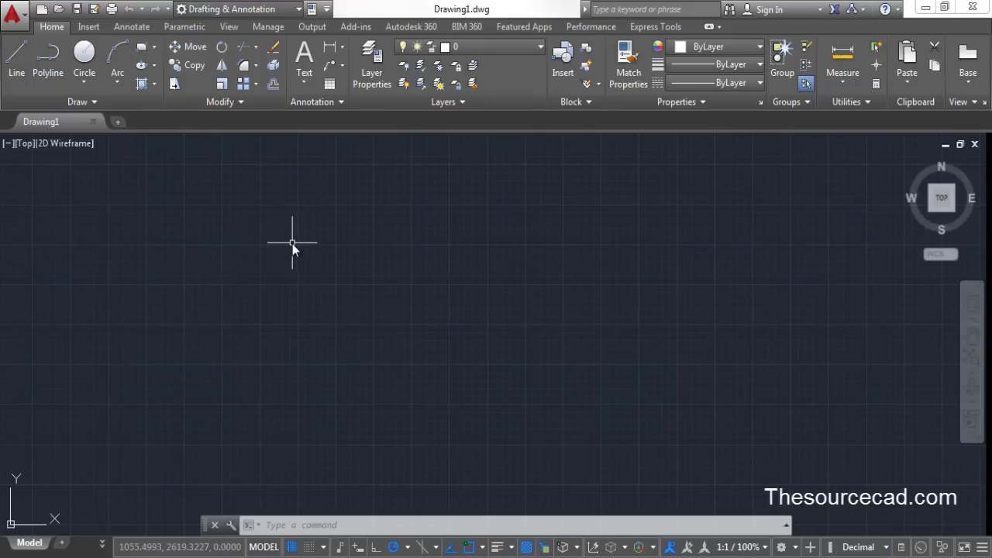
click(927, 6)
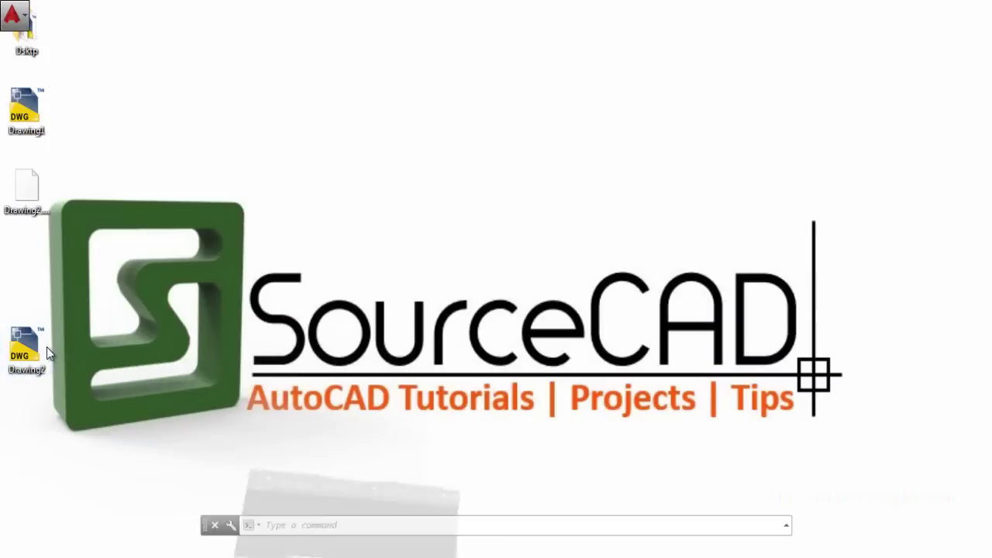
Reopen Drawing2.dwg from its desktop icon, switch to Drawing1, then close AutoCAD
double_click(47, 347)
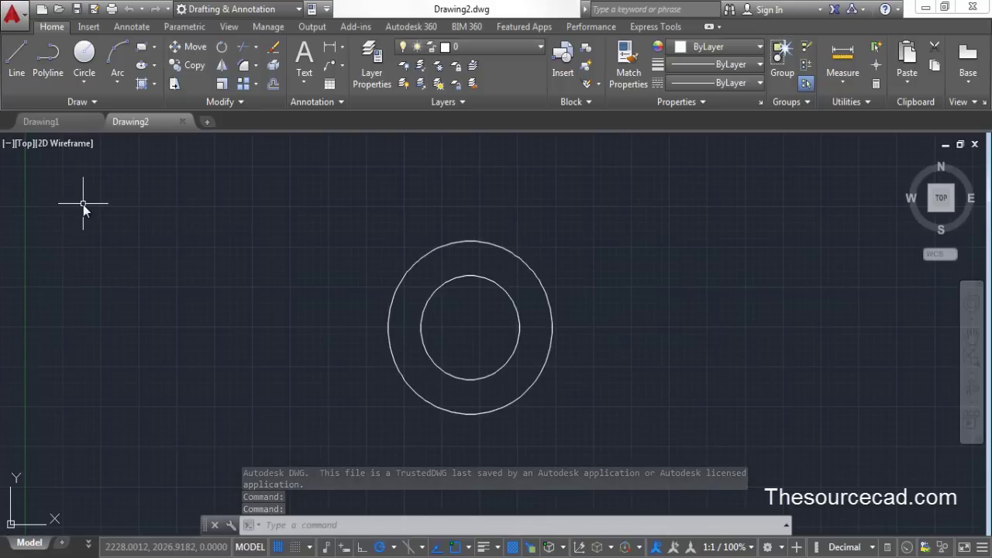
click(66, 126)
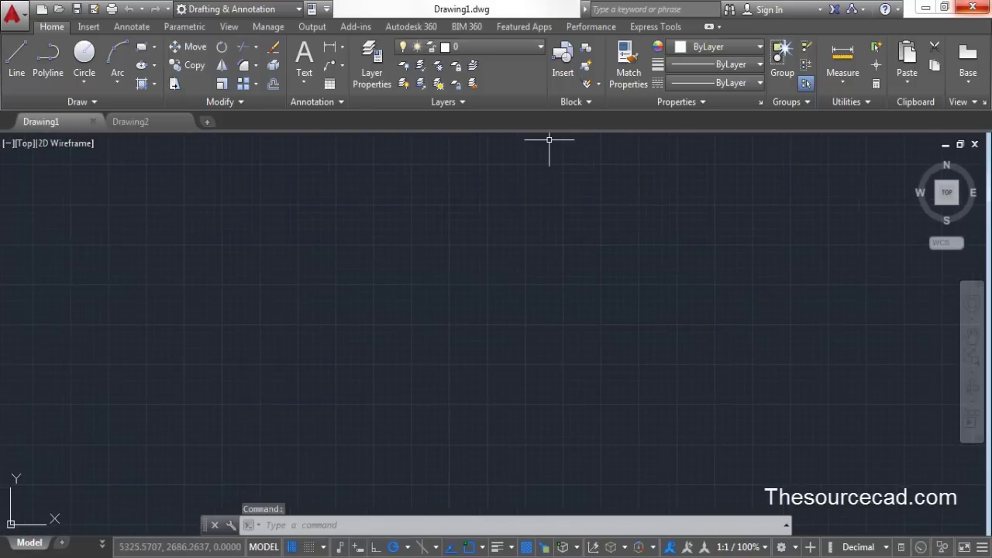
click(973, 7)
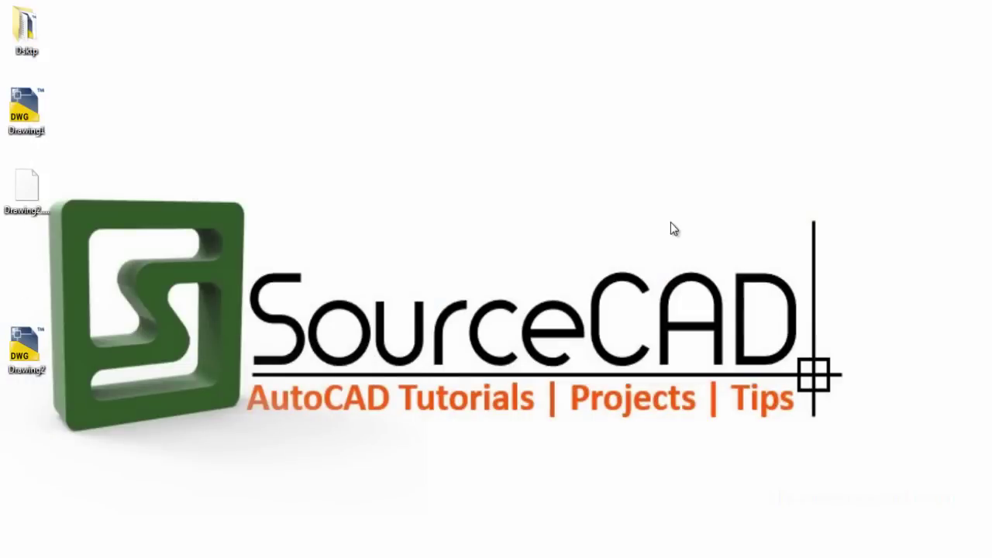